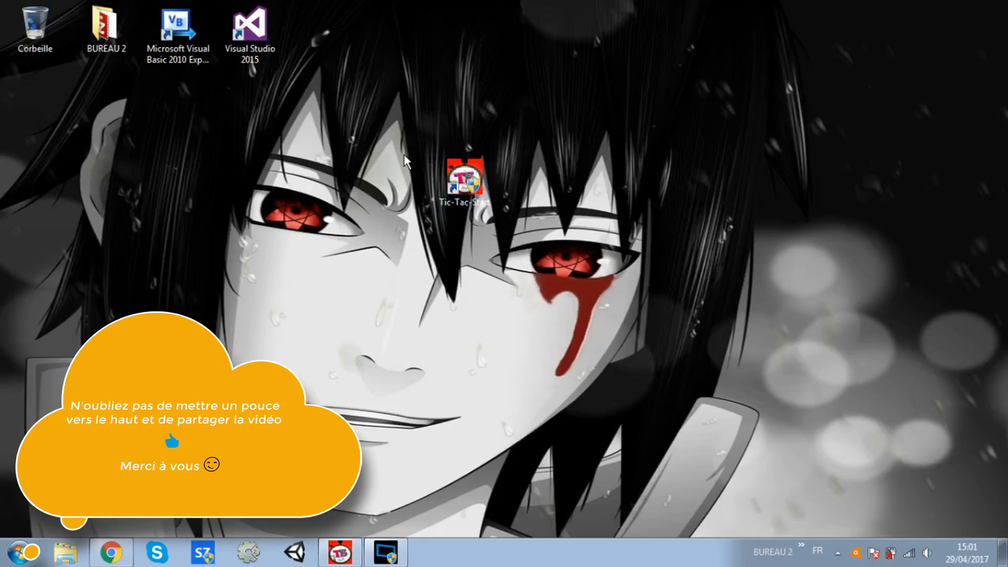
# Step: Launch Tic-Tac-Start from its desktop shortcut
pyautogui.click(472, 197)
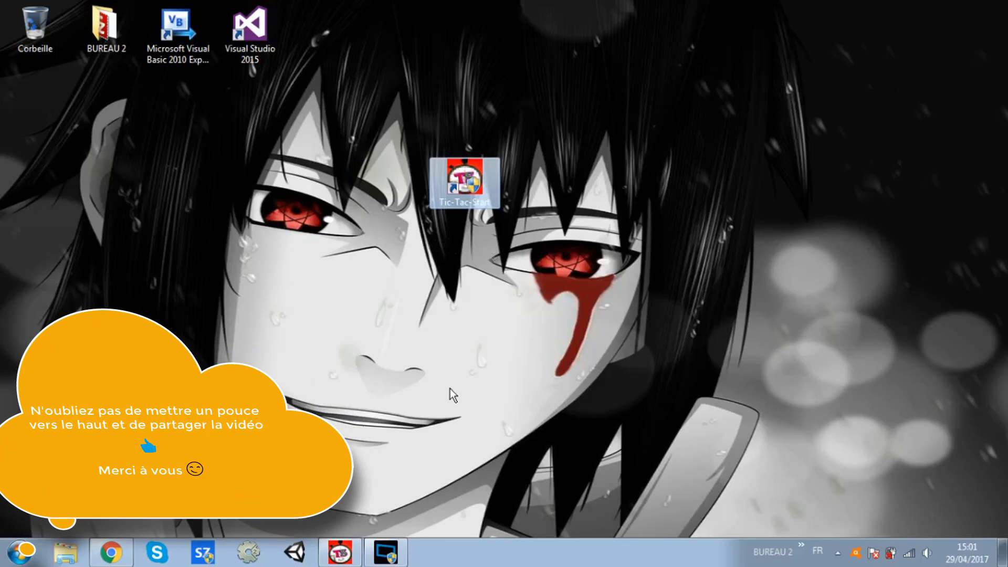
pyautogui.press('Return')
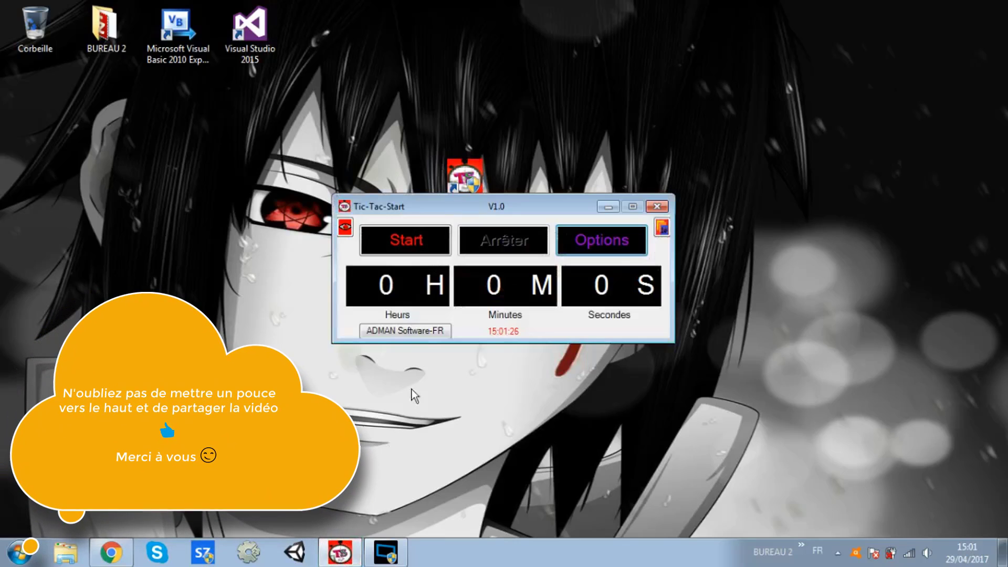
pyautogui.rightClick(470, 313)
pyautogui.click(463, 266)
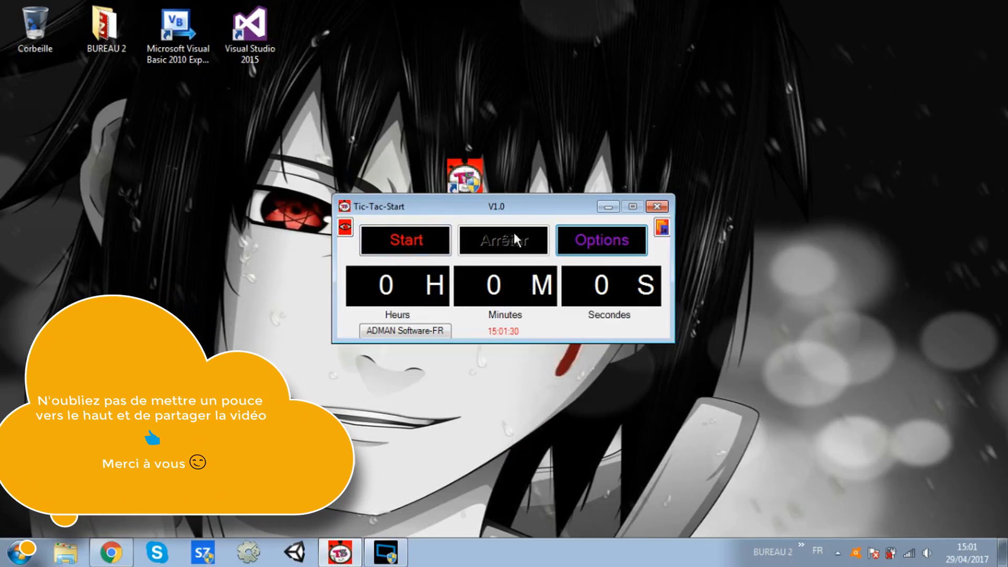
# Step: Run the stopwatch, pausing and resuming it once, and reset it to zero after stopping it
pyautogui.click(407, 252)
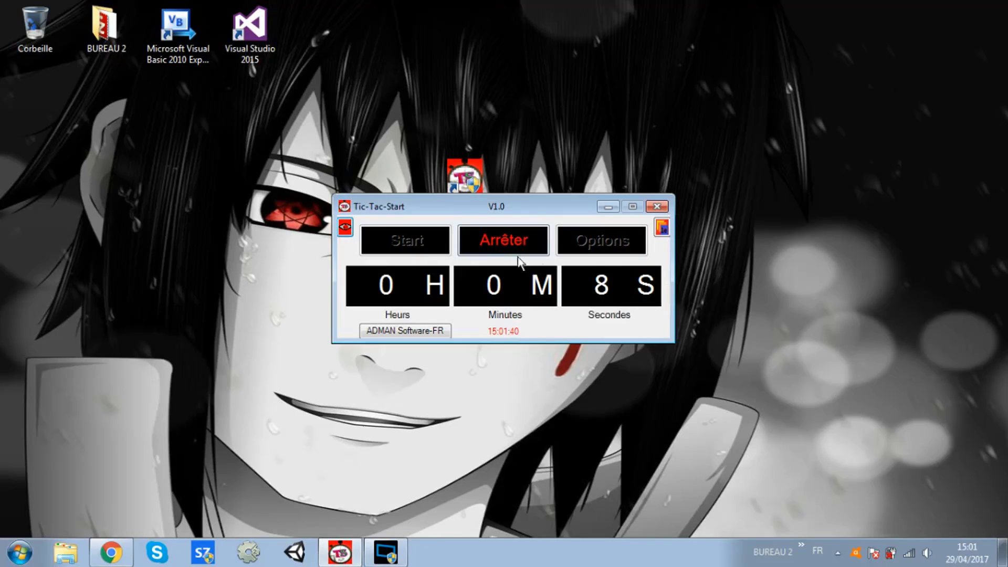
pyautogui.click(492, 243)
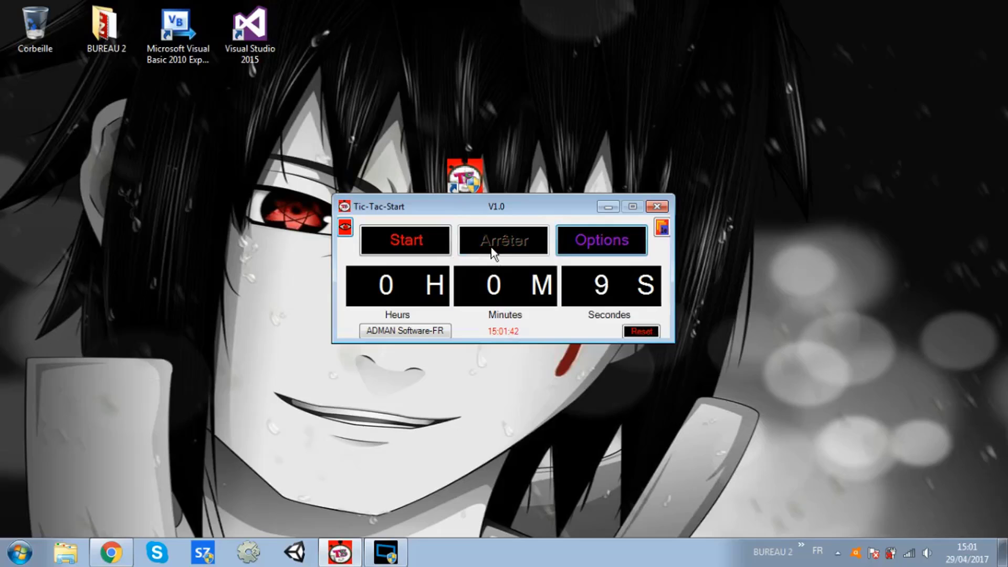
pyautogui.click(422, 254)
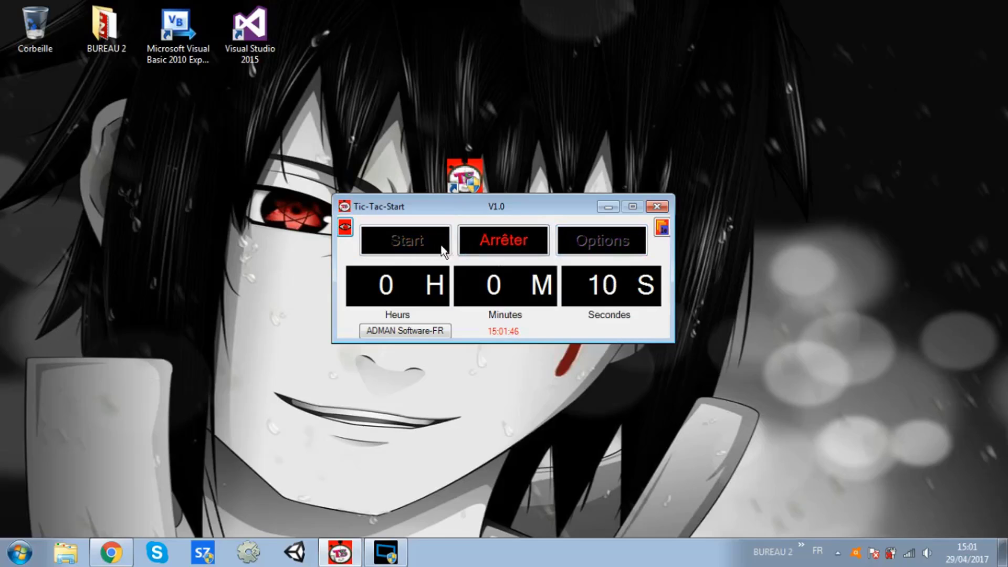
pyautogui.click(485, 244)
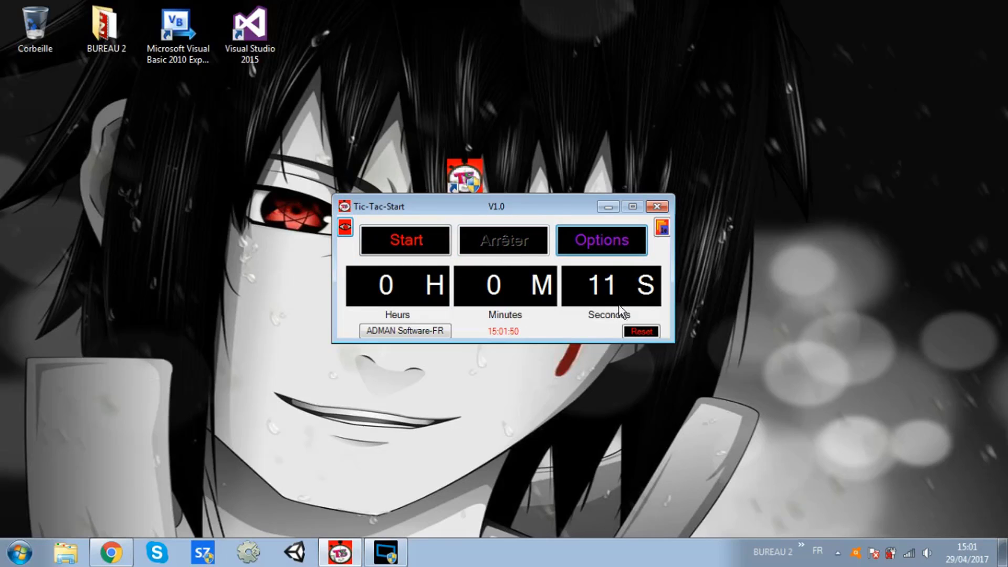
pyautogui.click(641, 332)
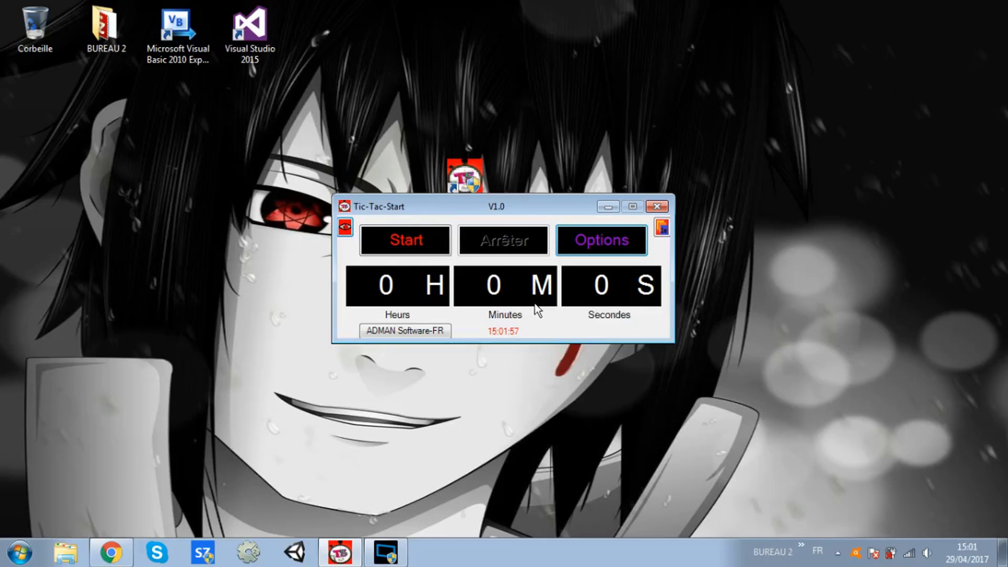
# Step: In the stopwatch options, set the trigger time to 5 seconds and choose the action Afficher un message à l'écran
pyautogui.click(605, 242)
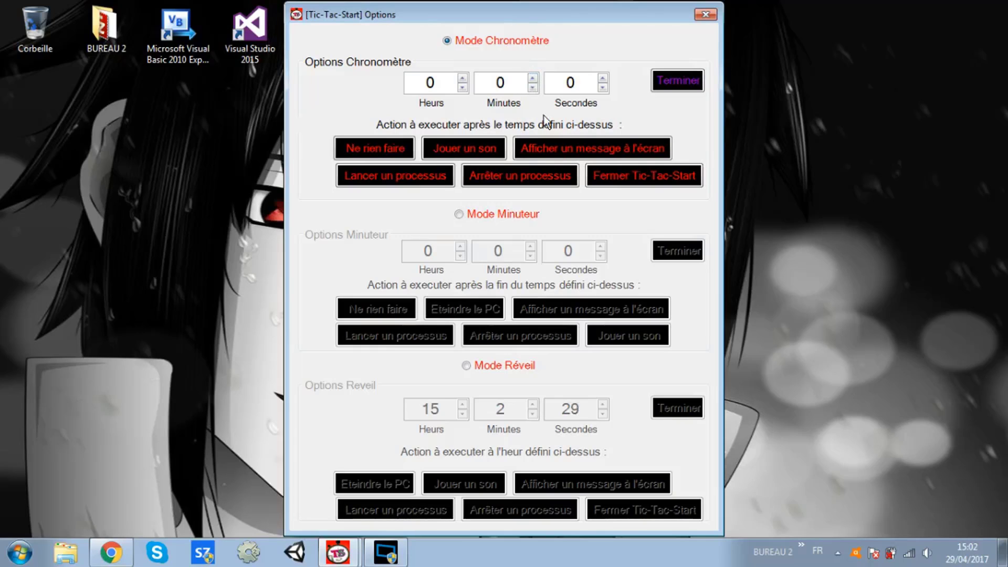
pyautogui.click(576, 82)
pyautogui.doubleClick(575, 82)
pyautogui.write('5')
pyautogui.click(577, 155)
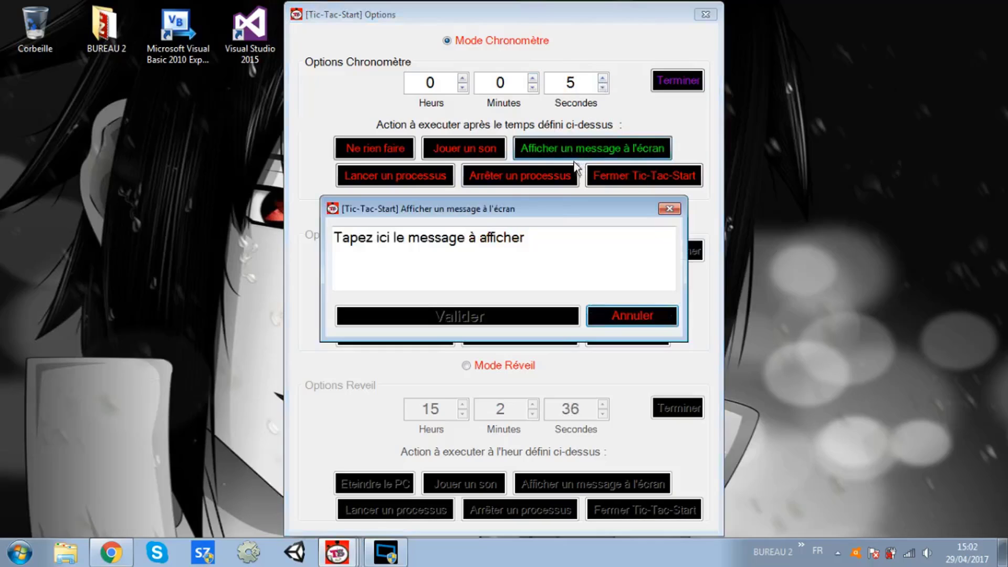
# Step: Set the on-screen message to "Abonnez-vous !", validate it and apply the stopwatch options
pyautogui.click(333, 238)
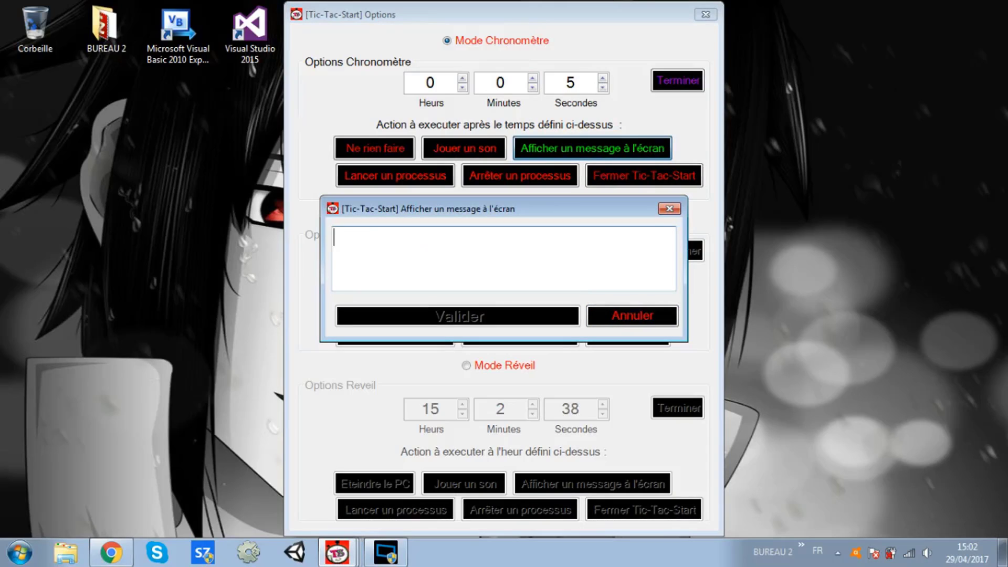
pyautogui.write('Abo')
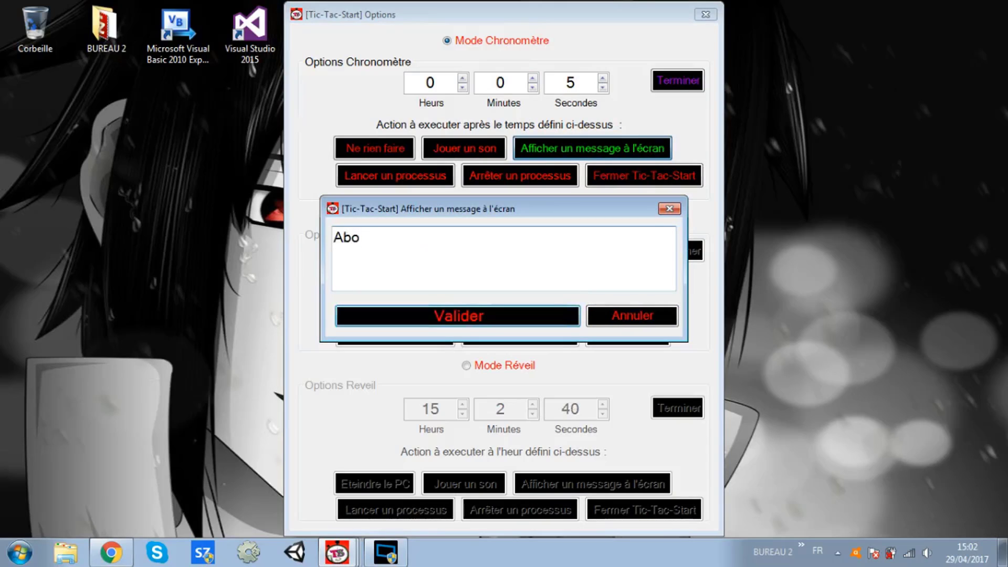
pyautogui.write('nnez-vo')
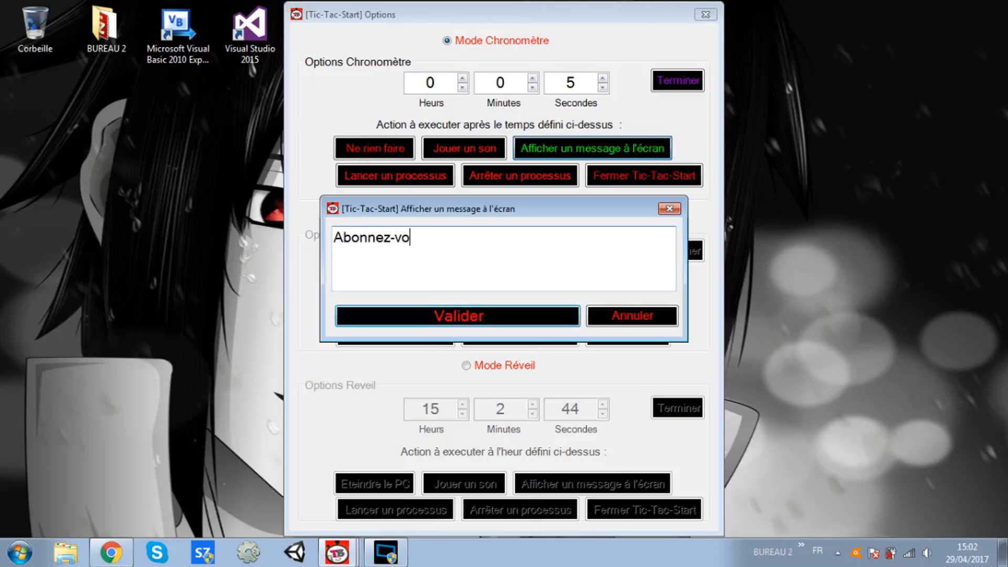
pyautogui.write('us !')
pyautogui.click(506, 313)
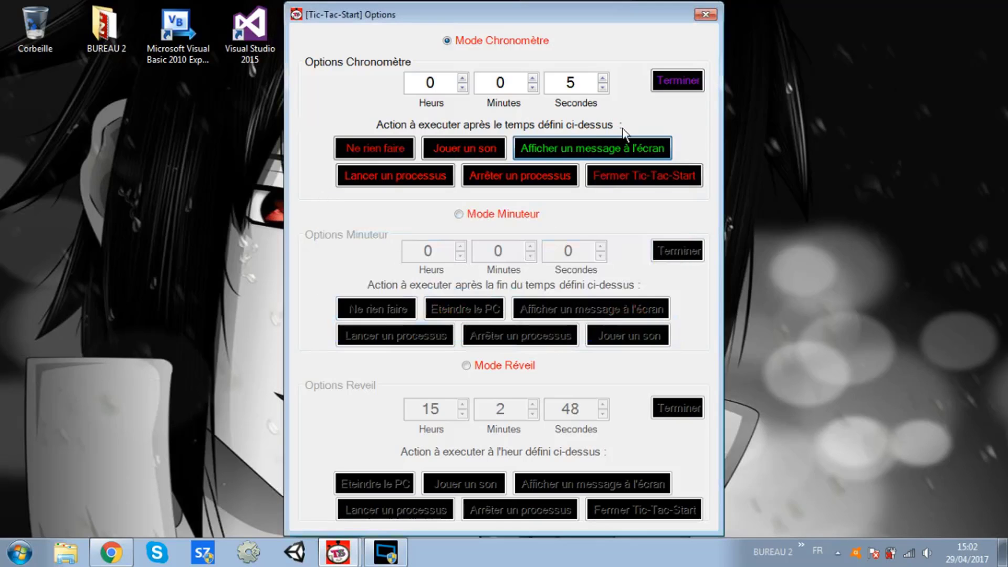
pyautogui.click(686, 79)
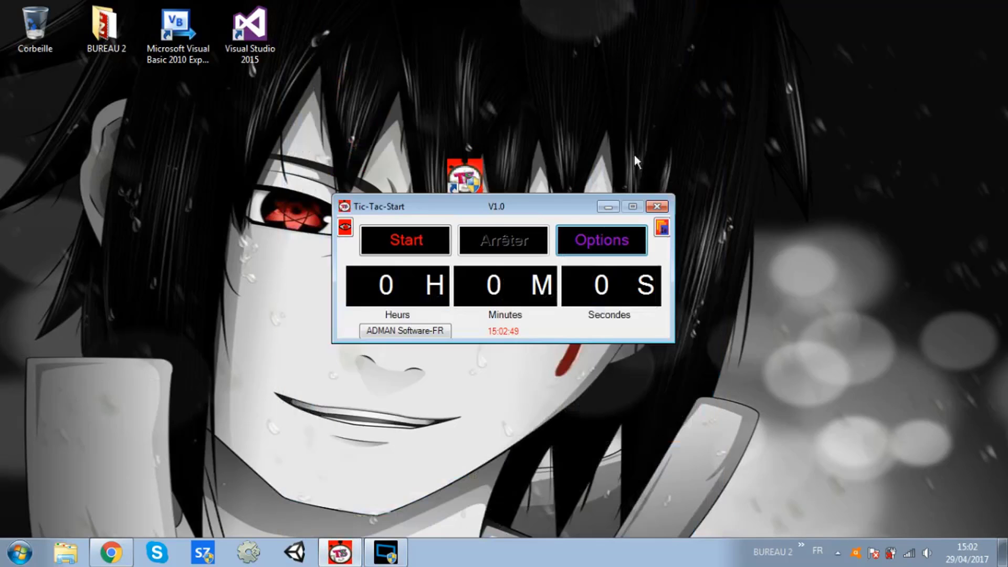
# Step: Run the stopwatch until its message shows, dismiss the message, and stop and reset the stopwatch
pyautogui.click(417, 254)
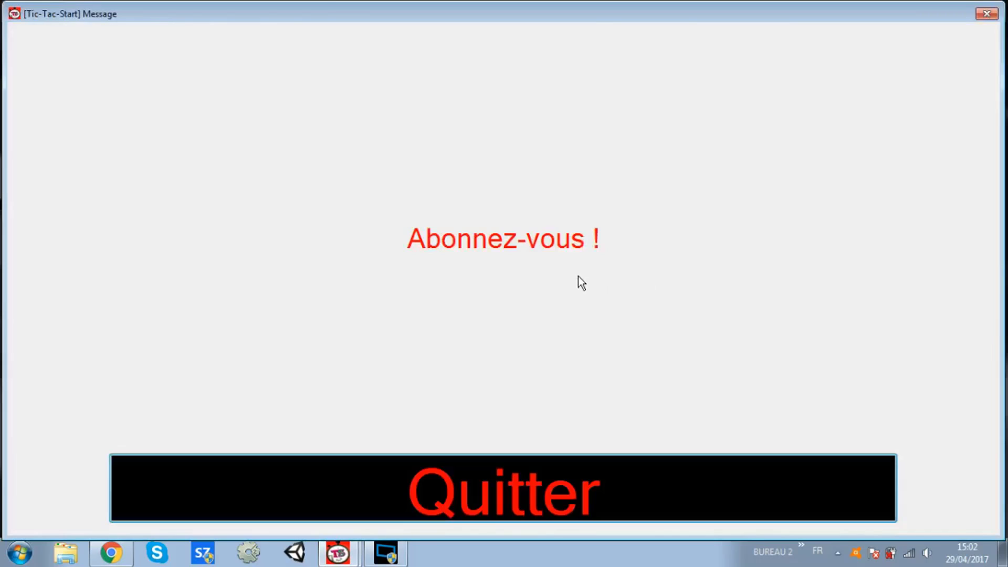
pyautogui.click(614, 499)
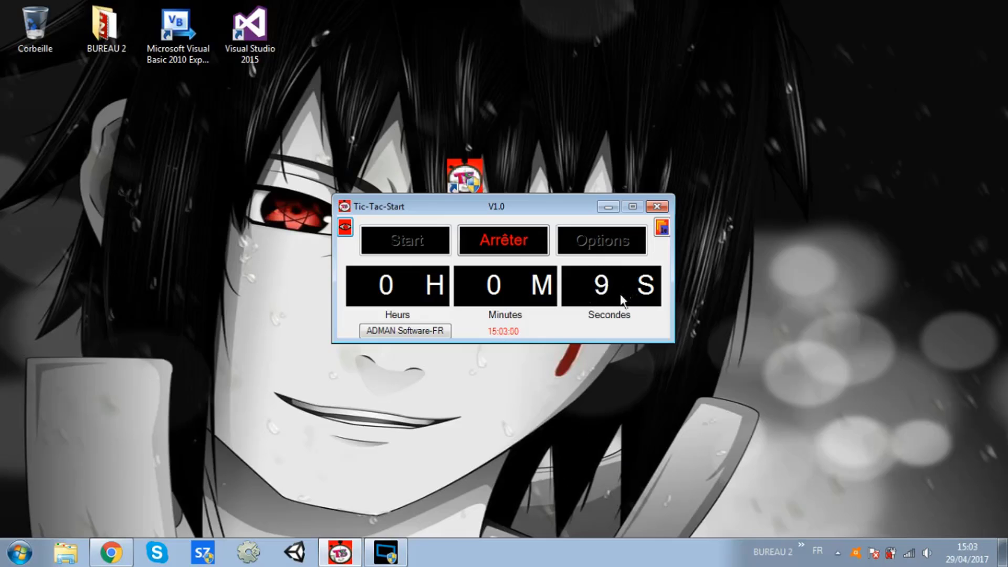
pyautogui.click(525, 239)
pyautogui.click(632, 330)
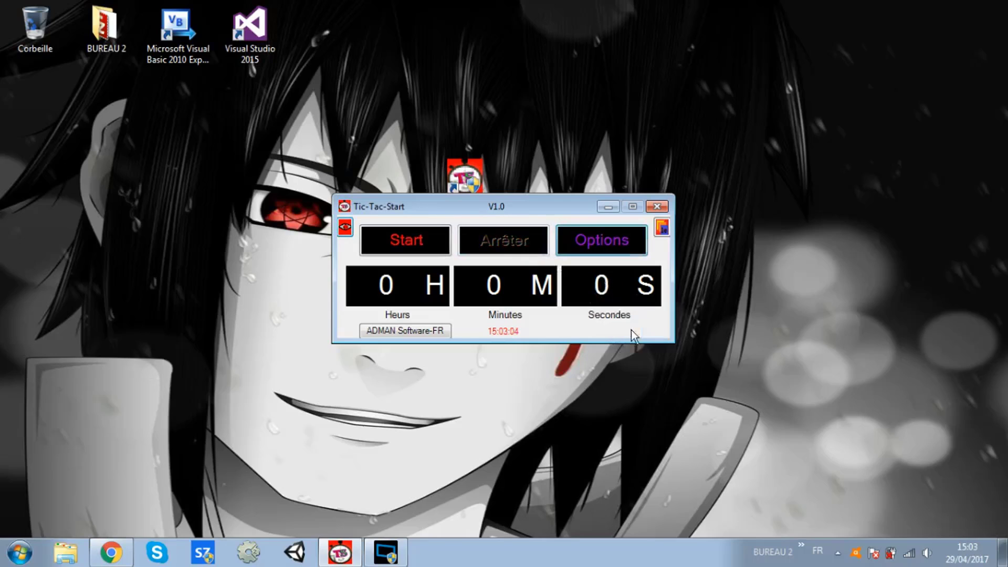
# Step: Switch the options to Mode Minuteur, set the countdown to 5 seconds and apply it
pyautogui.click(591, 231)
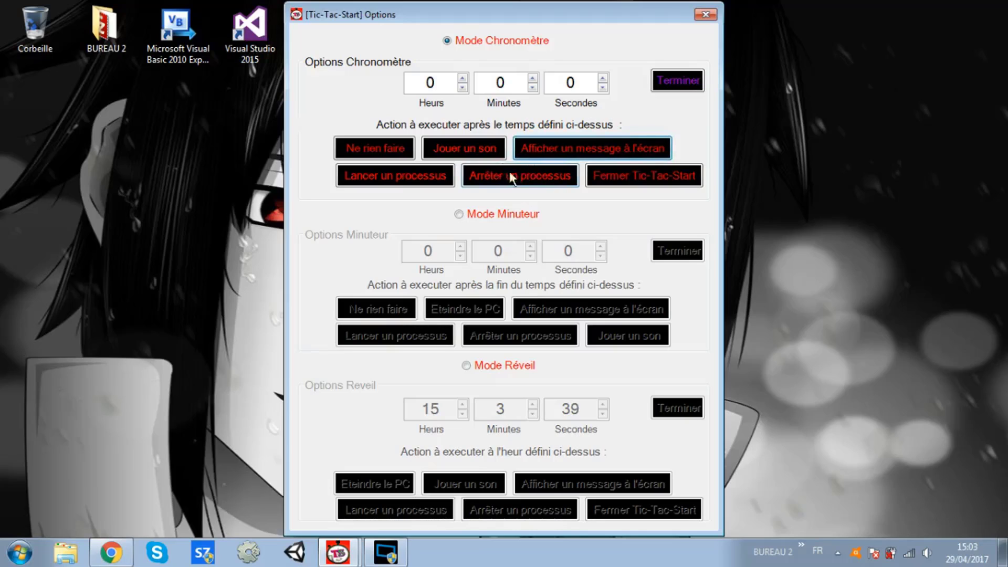
pyautogui.click(499, 216)
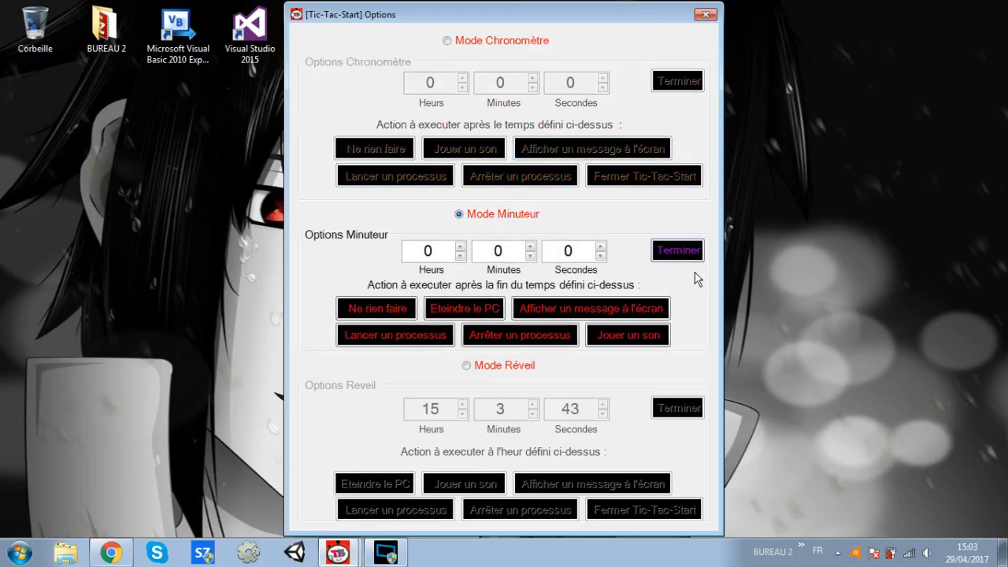
pyautogui.click(683, 252)
pyautogui.click(629, 242)
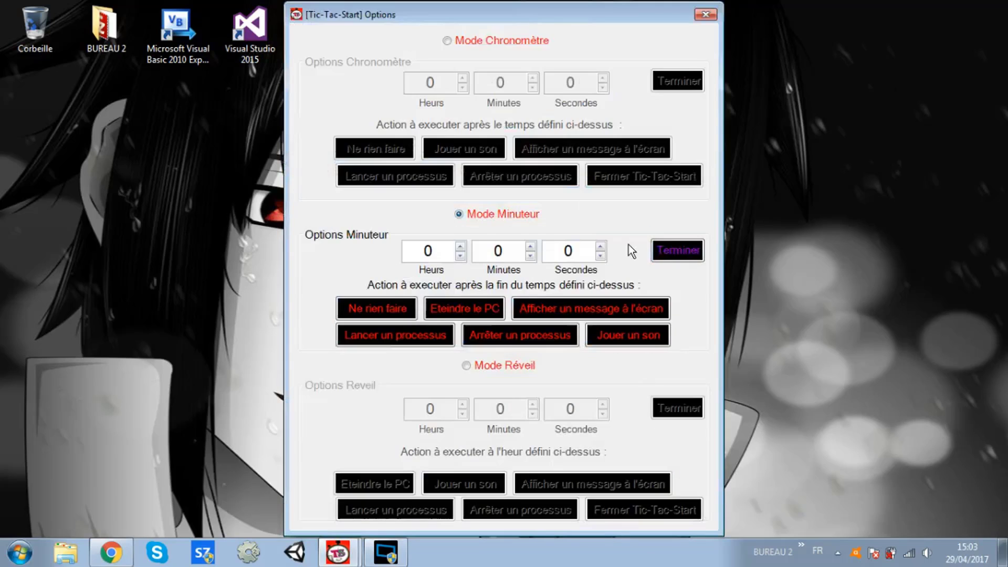
pyautogui.doubleClick(568, 251)
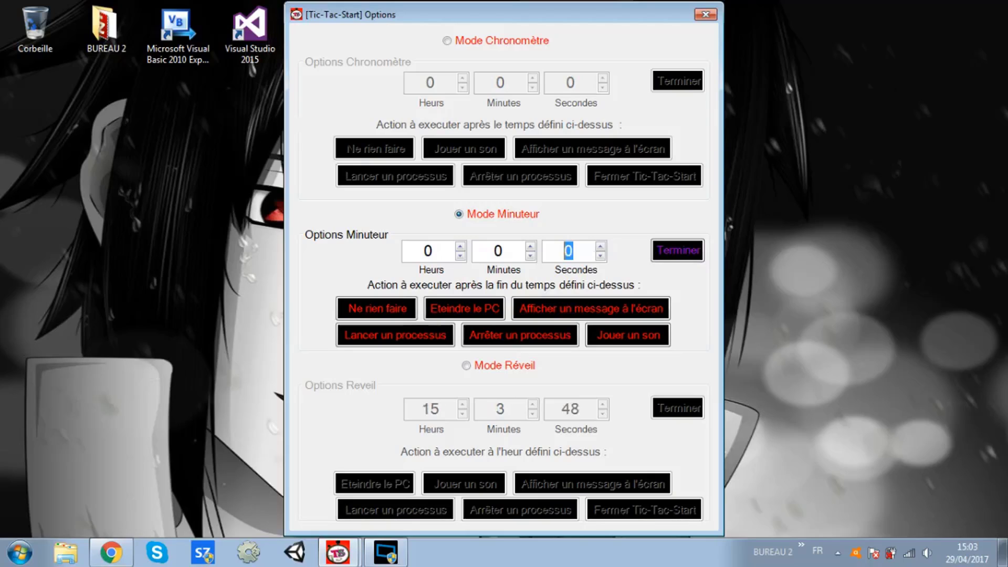
pyautogui.write('5')
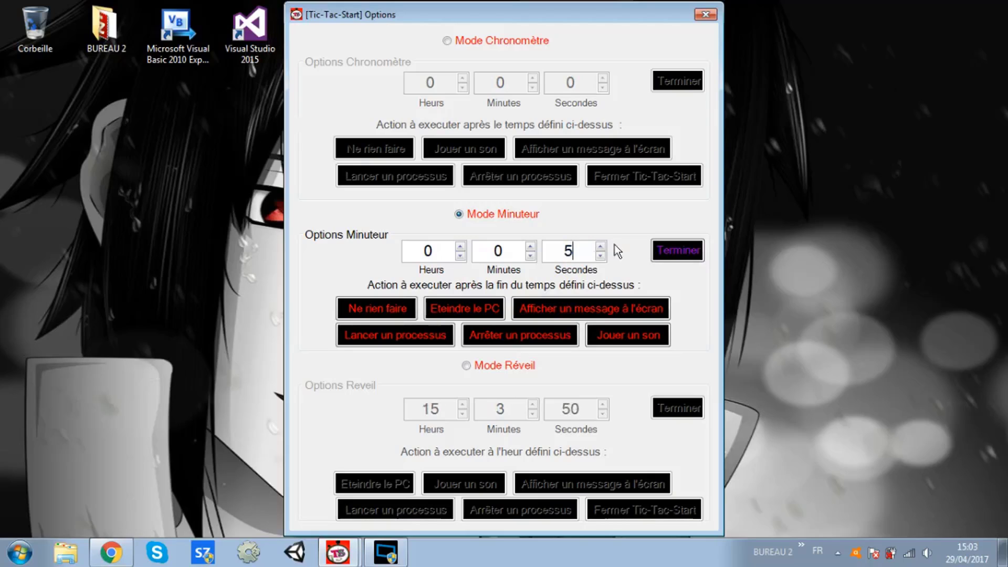
pyautogui.click(676, 248)
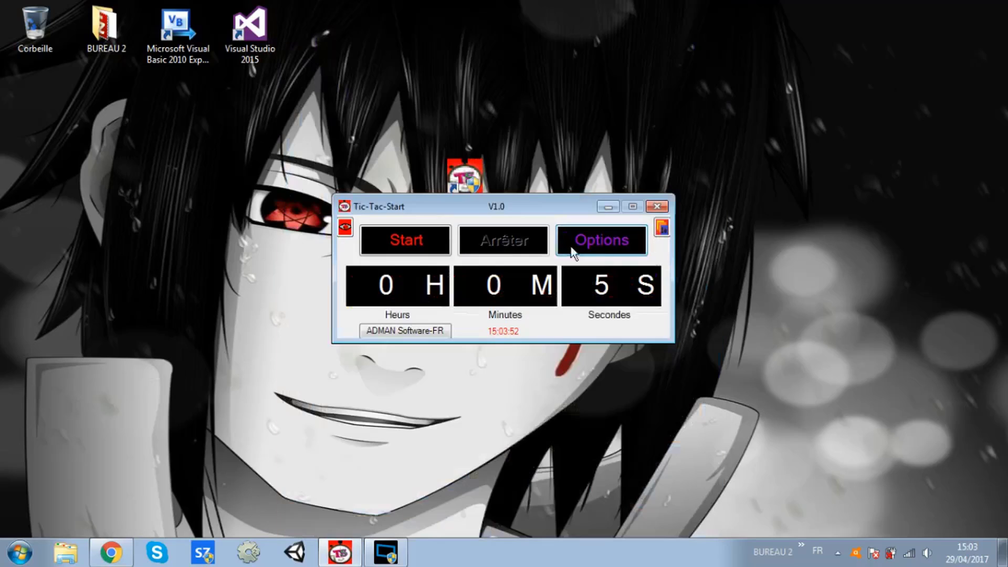
# Step: Start the countdown, stop it before it ends and reset it
pyautogui.click(448, 244)
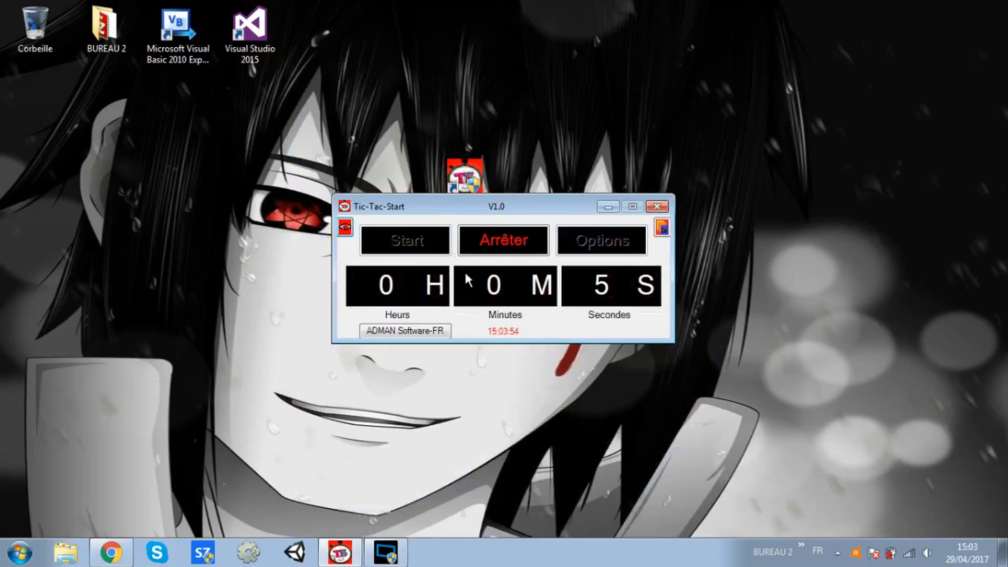
pyautogui.click(503, 246)
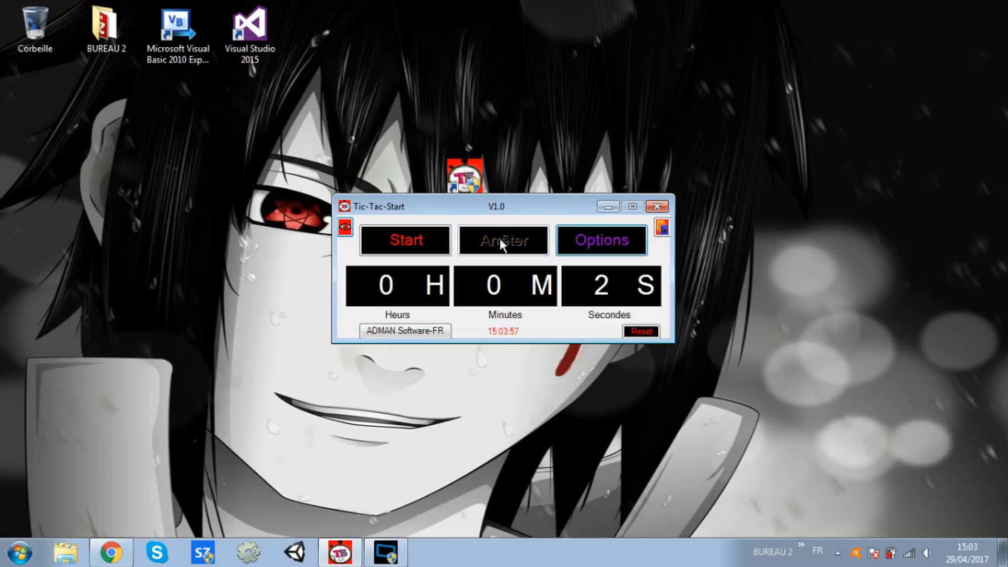
pyautogui.click(634, 330)
# Step: Set the countdown to 5 seconds in the options and switch its Eteindre le PC action on and off again
pyautogui.click(604, 231)
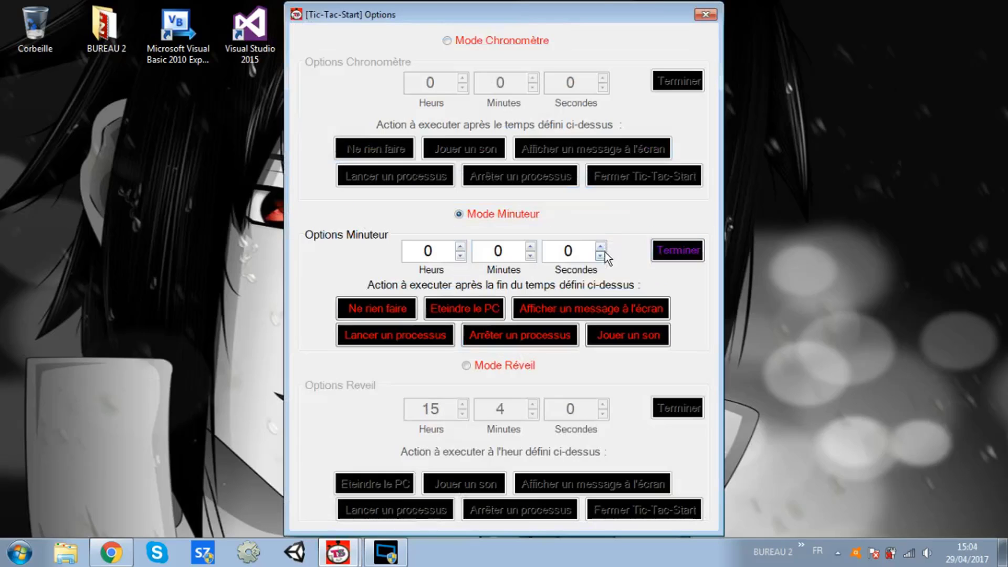
pyautogui.doubleClick(568, 250)
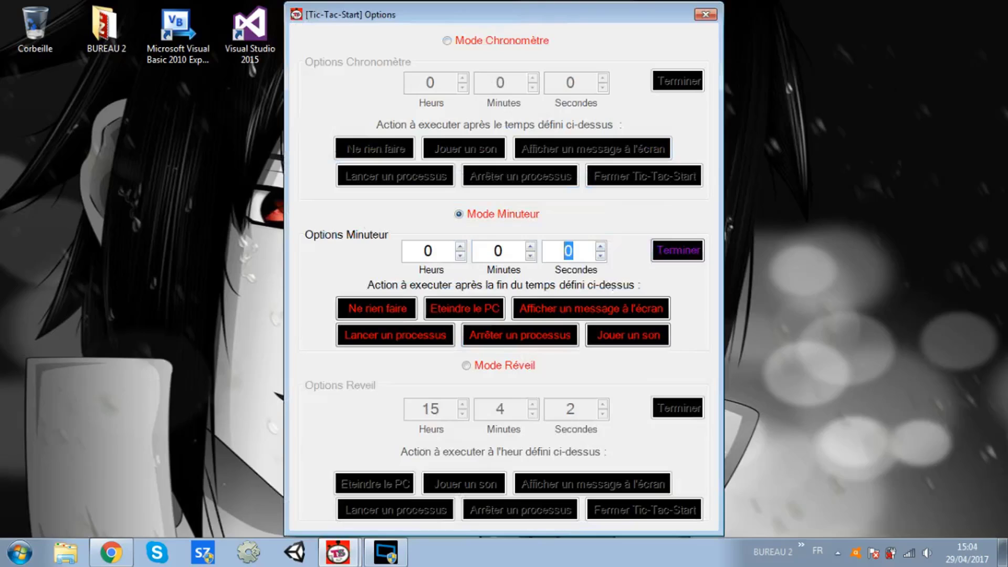
pyautogui.write('5')
pyautogui.click(471, 314)
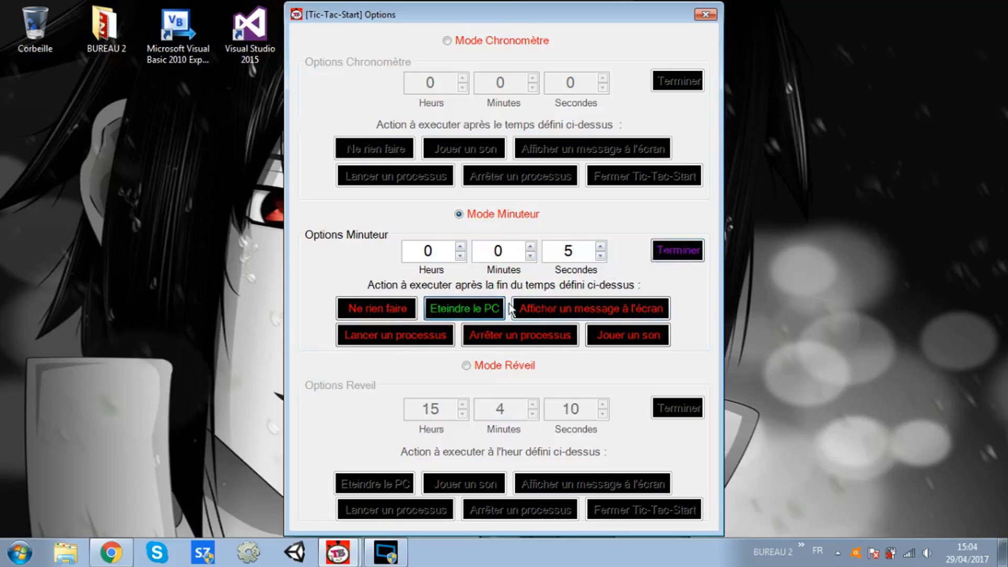
pyautogui.click(480, 313)
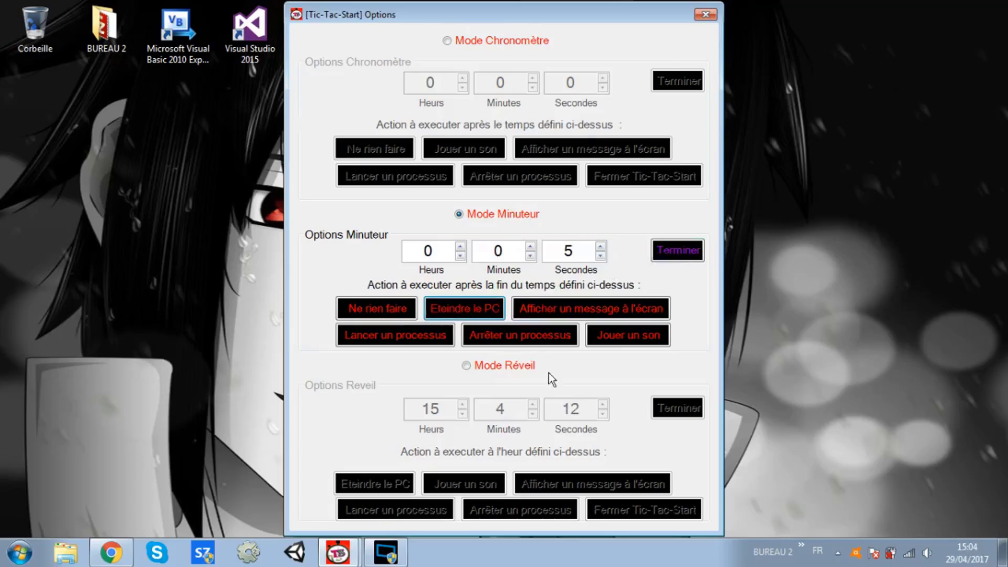
# Step: View the sound file settings of the countdown's Jouer un son action and close them without choosing a file
pyautogui.click(648, 330)
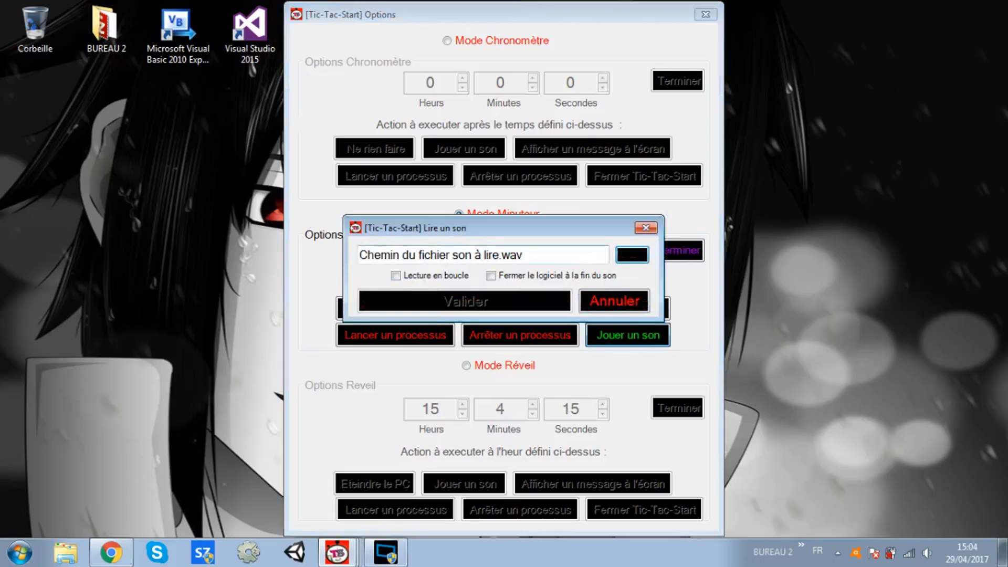
pyautogui.click(483, 254)
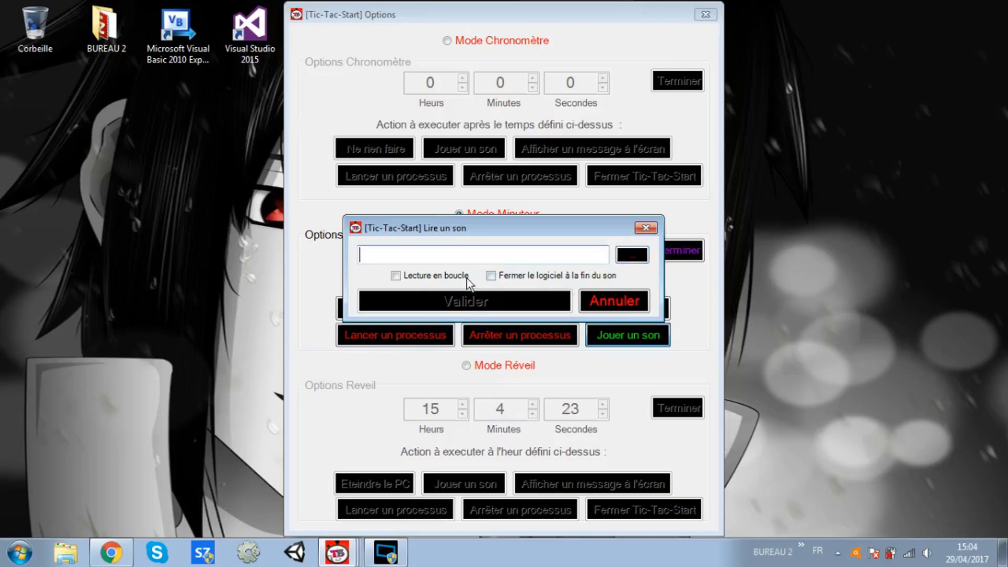
pyautogui.click(645, 230)
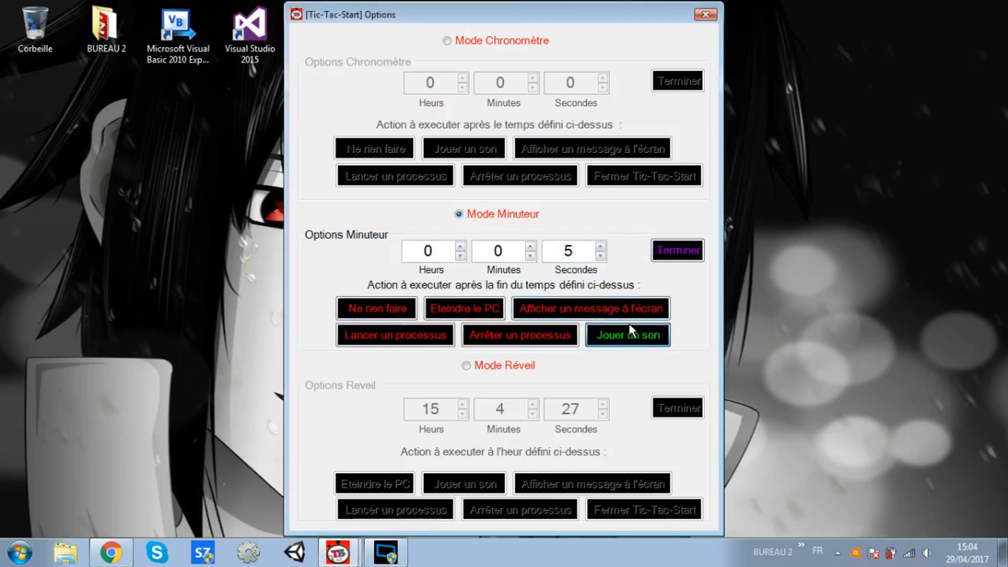
# Step: Switch to Mode Réveil, set the alarm to 15:06:00 with the on-screen message "Mettez un pouce bleu", and apply it
pyautogui.click(496, 364)
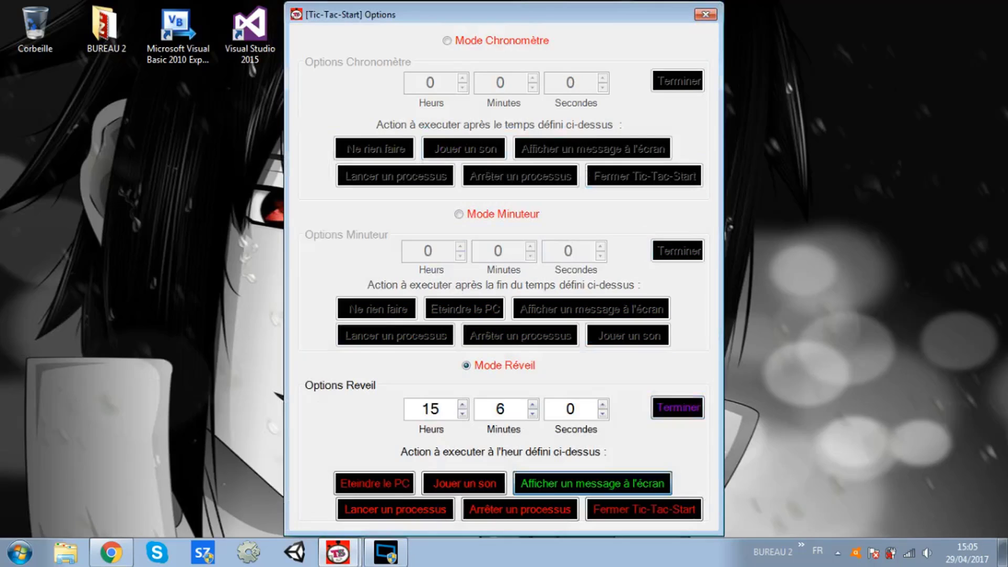
pyautogui.click(684, 411)
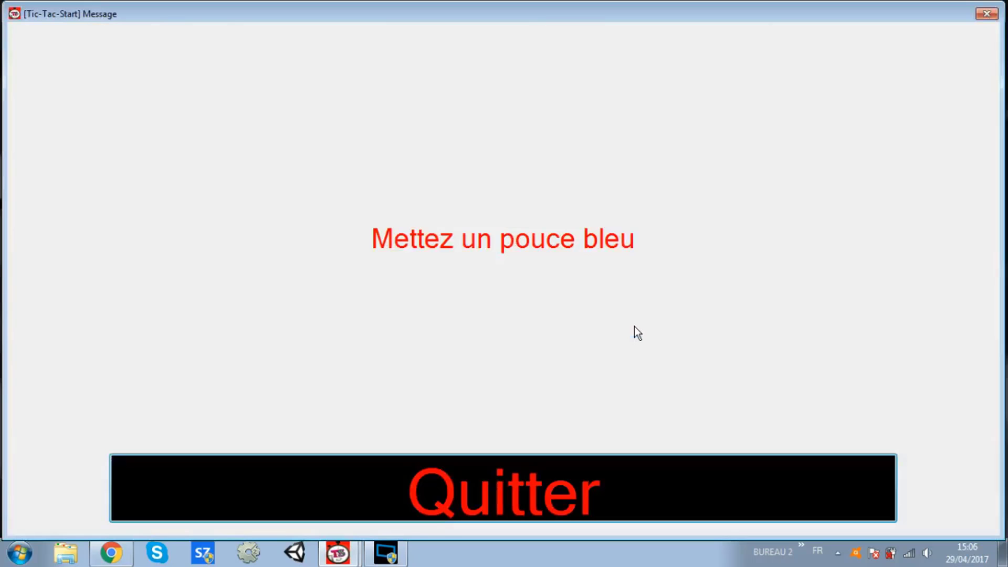
# Step: Dismiss the alarm message and start the stopwatch in Mode Chronomètre with the Ne rien faire action
pyautogui.click(691, 490)
pyautogui.click(611, 249)
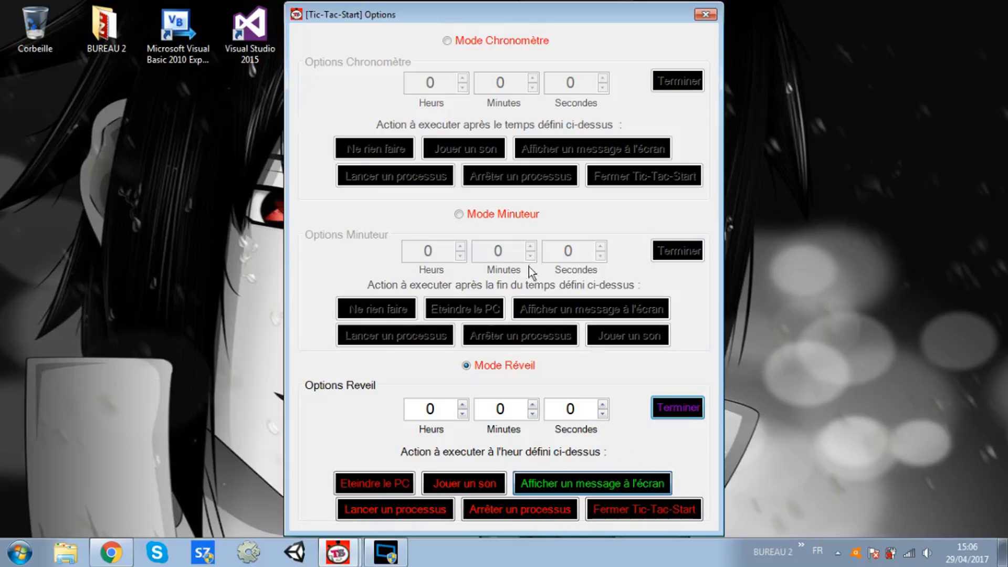
pyautogui.click(477, 39)
pyautogui.click(377, 152)
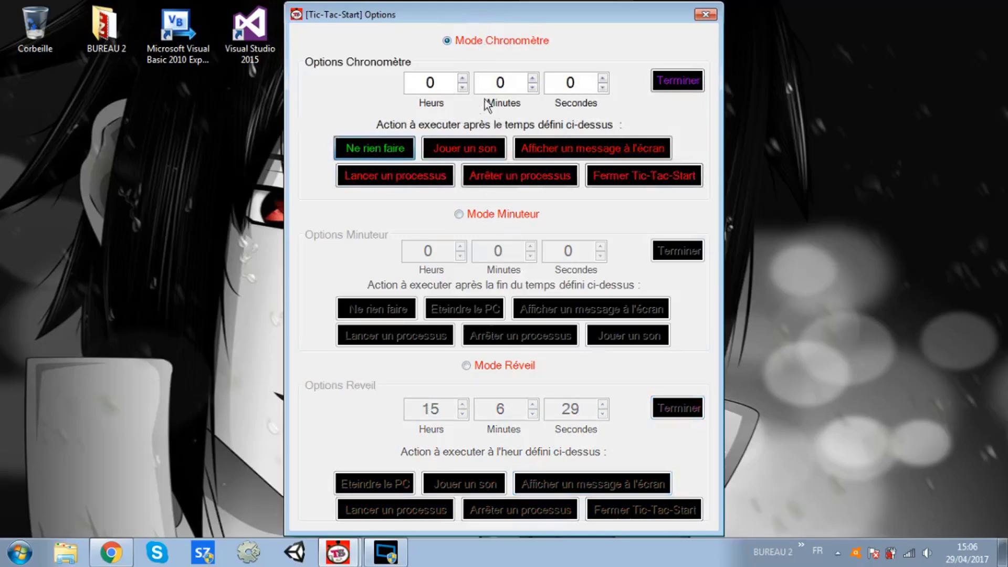
pyautogui.click(685, 78)
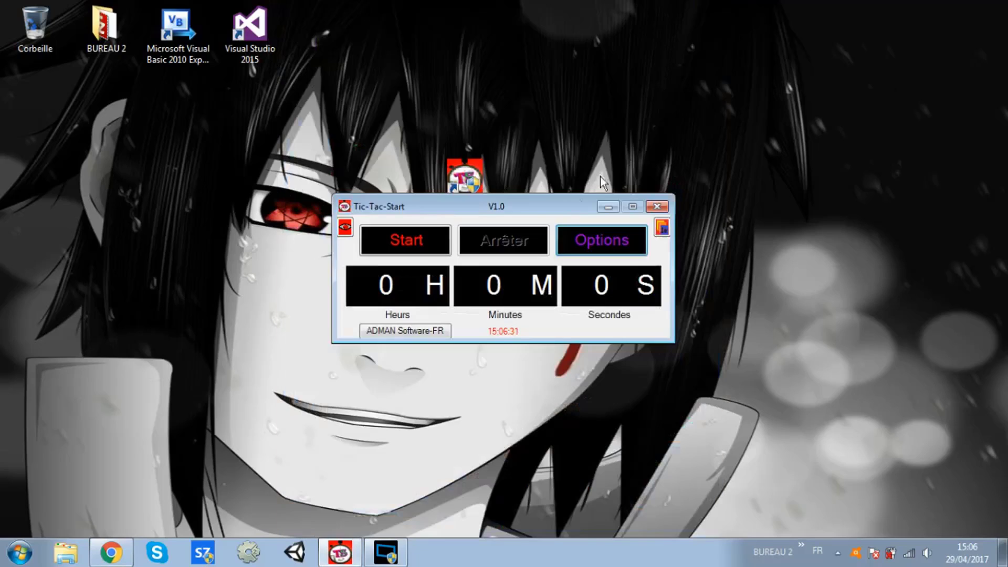
pyautogui.click(417, 239)
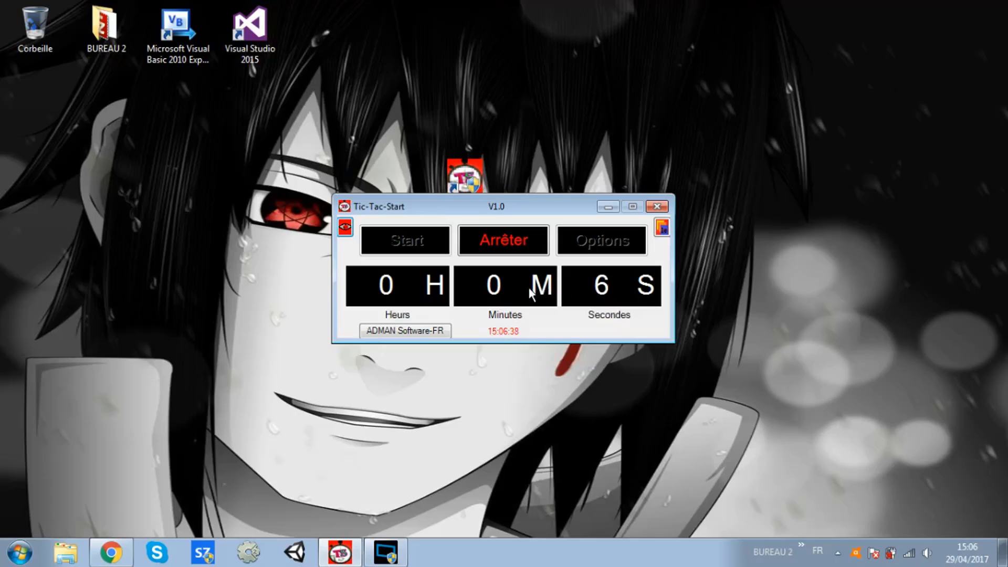
# Step: View the ADMAN Software-FR list of links and close it without opening any entry
pyautogui.click(446, 328)
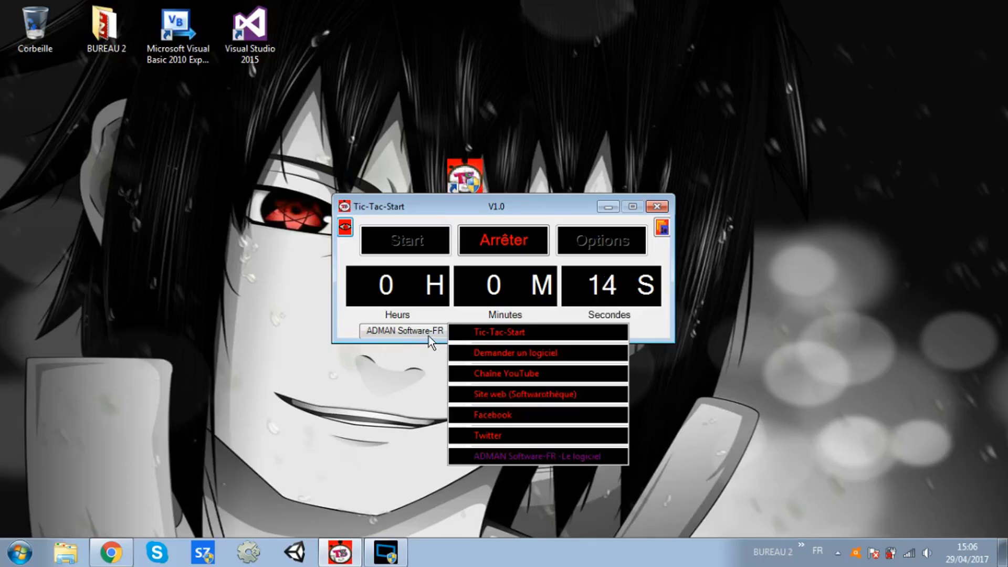
pyautogui.moveTo(528, 329)
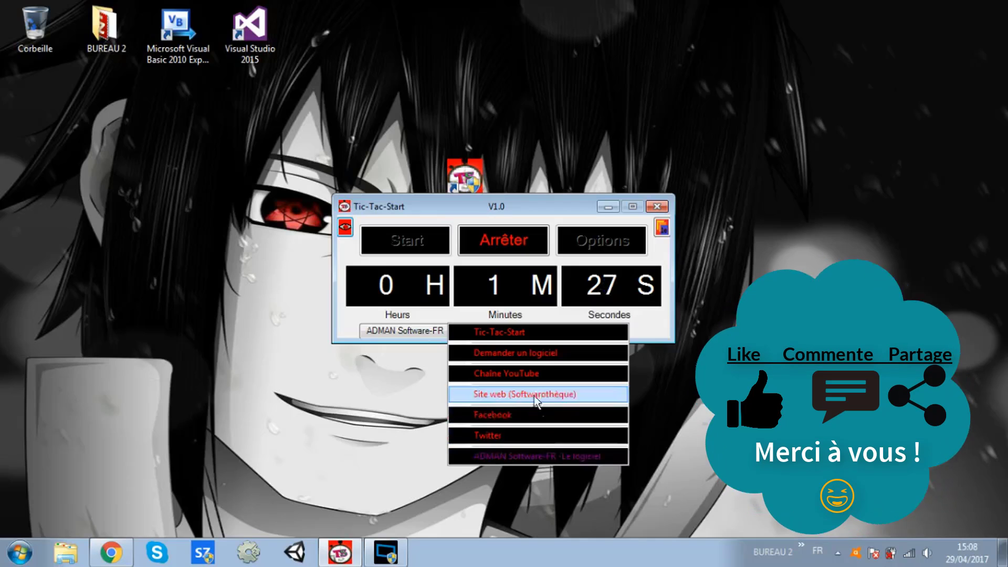
pyautogui.moveTo(498, 332)
pyautogui.click(493, 299)
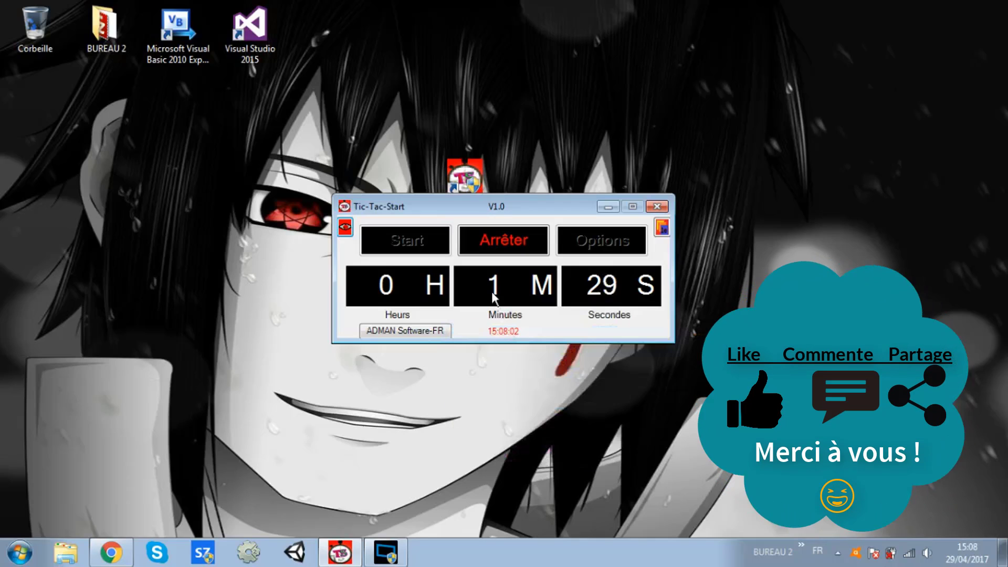